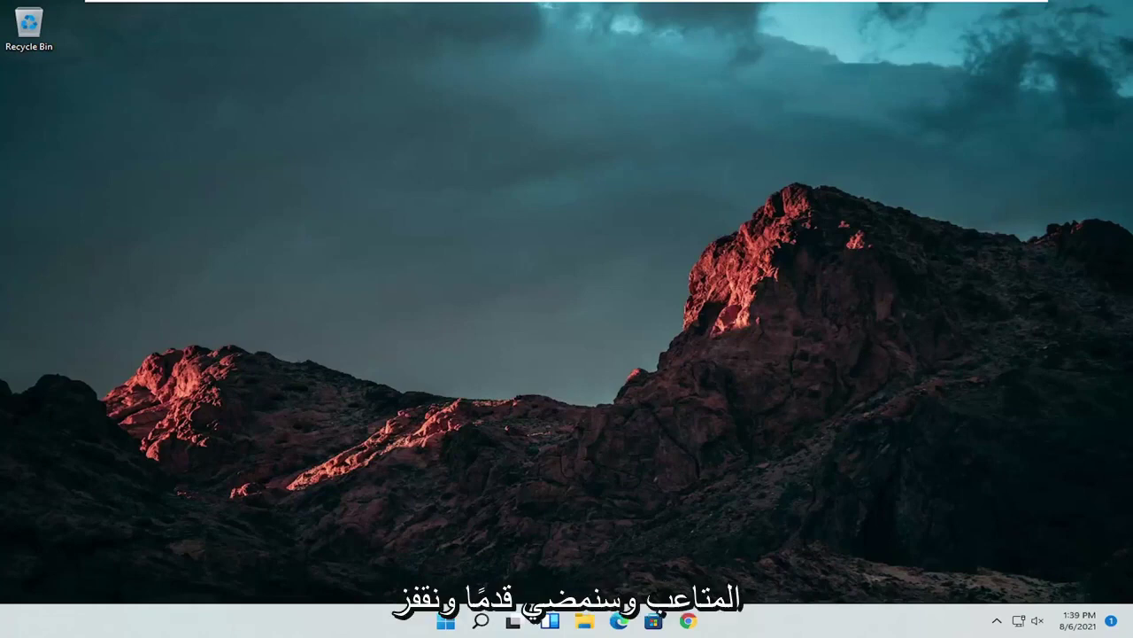
Step: Search Windows for "control panel" and open Control Panel
{"action": "left_click", "coordinate": [481, 621]}
{"action": "type", "text": "cont"}
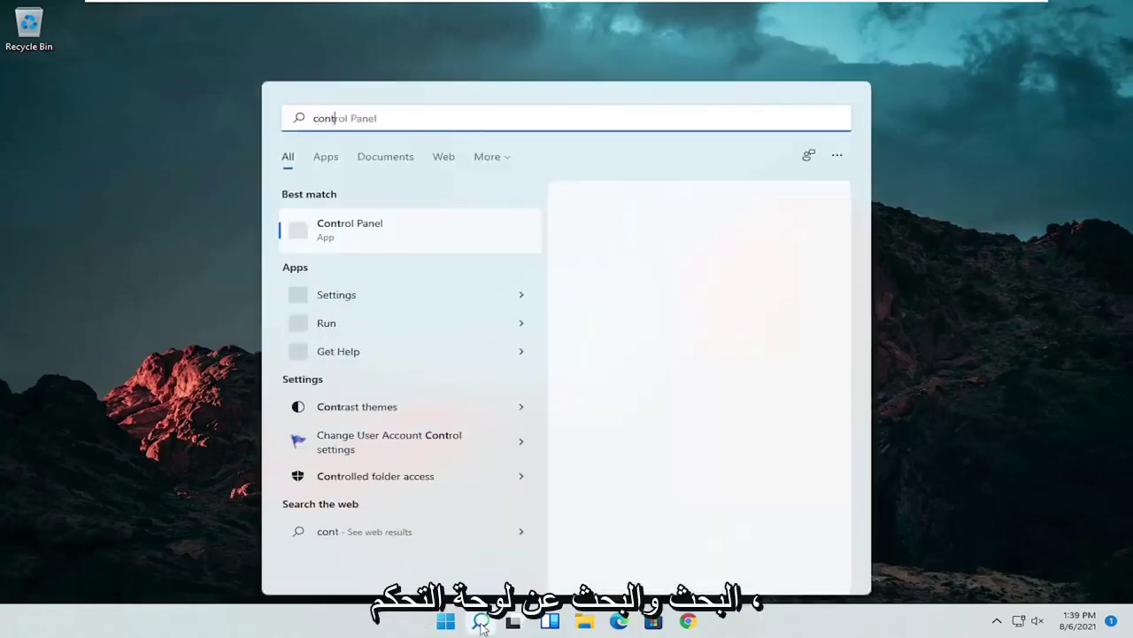
{"action": "type", "text": "rol panel"}
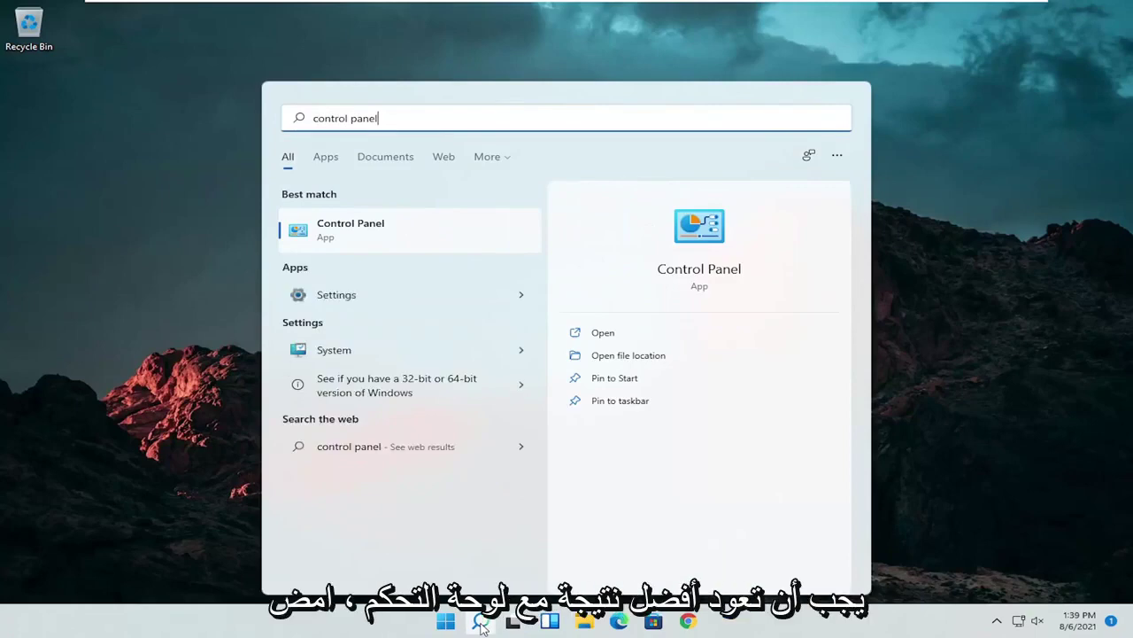
{"action": "left_click", "coordinate": [389, 228]}
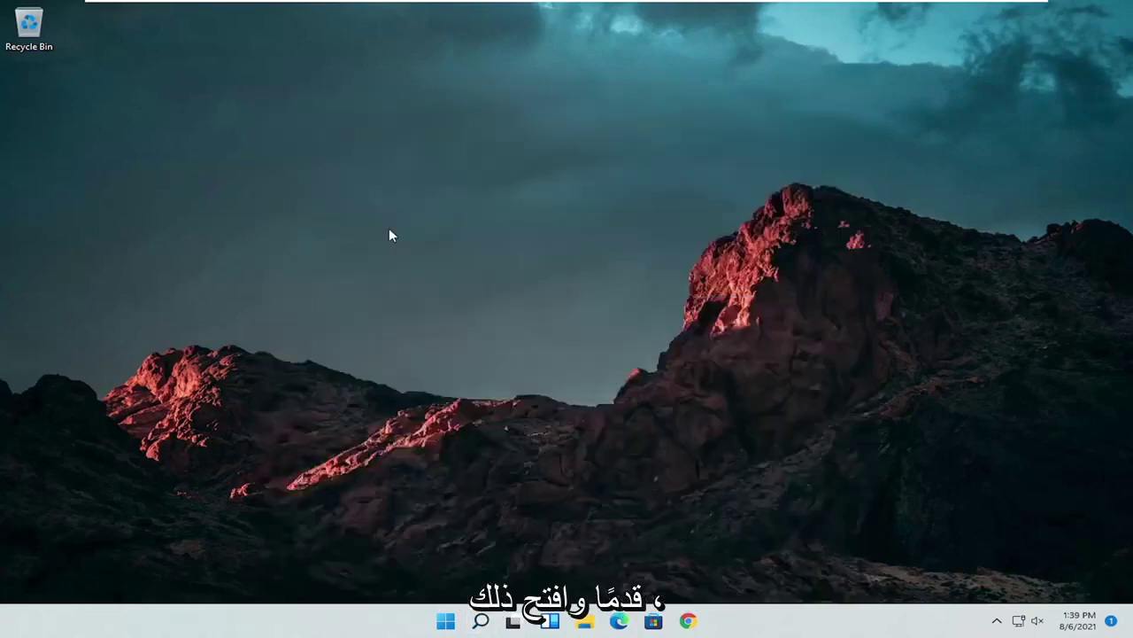
Step: Show the Control Panel items as large icons and open the Mouse settings
{"action": "left_click", "coordinate": [808, 180]}
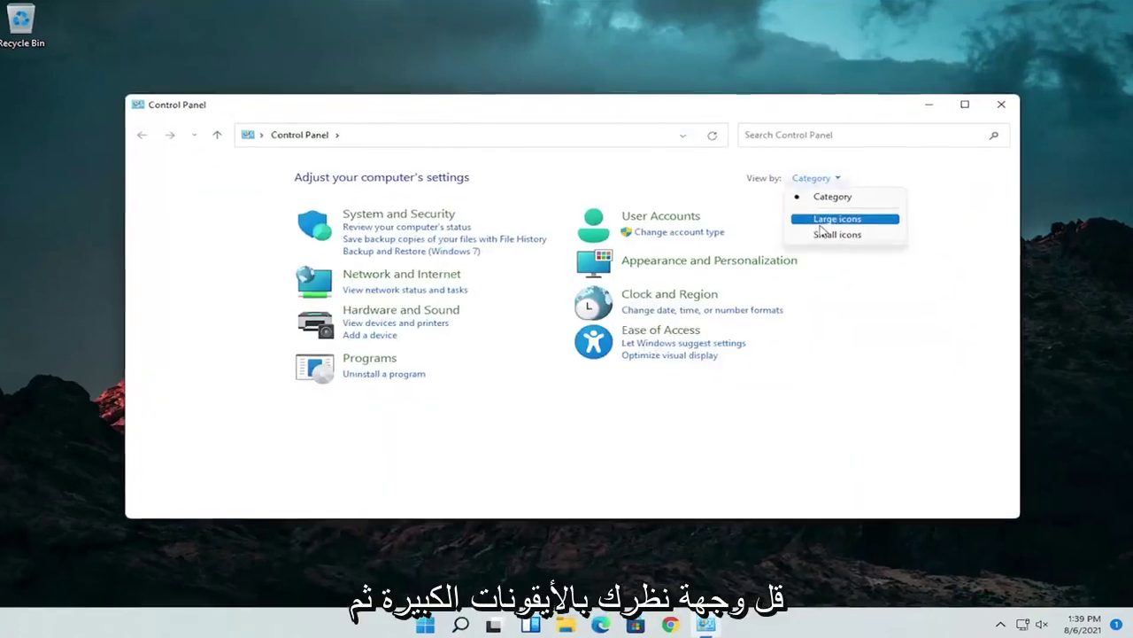
{"action": "left_click", "coordinate": [824, 220]}
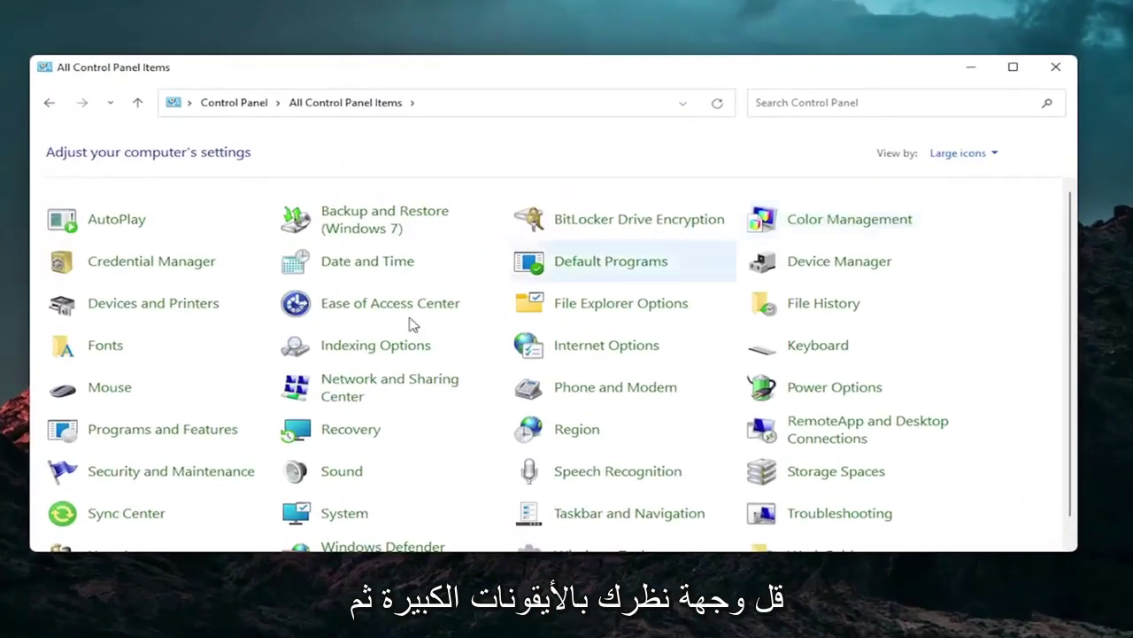
{"action": "left_click", "coordinate": [108, 390]}
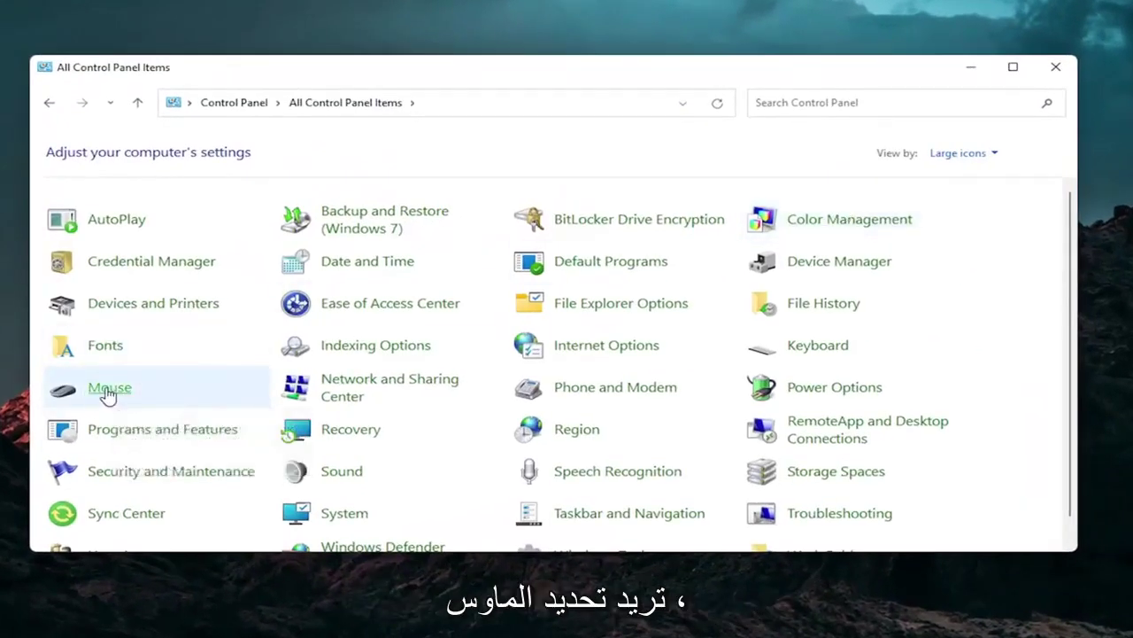
{"action": "left_click_drag", "start_coordinate": [227, 90], "coordinate": [593, 116]}
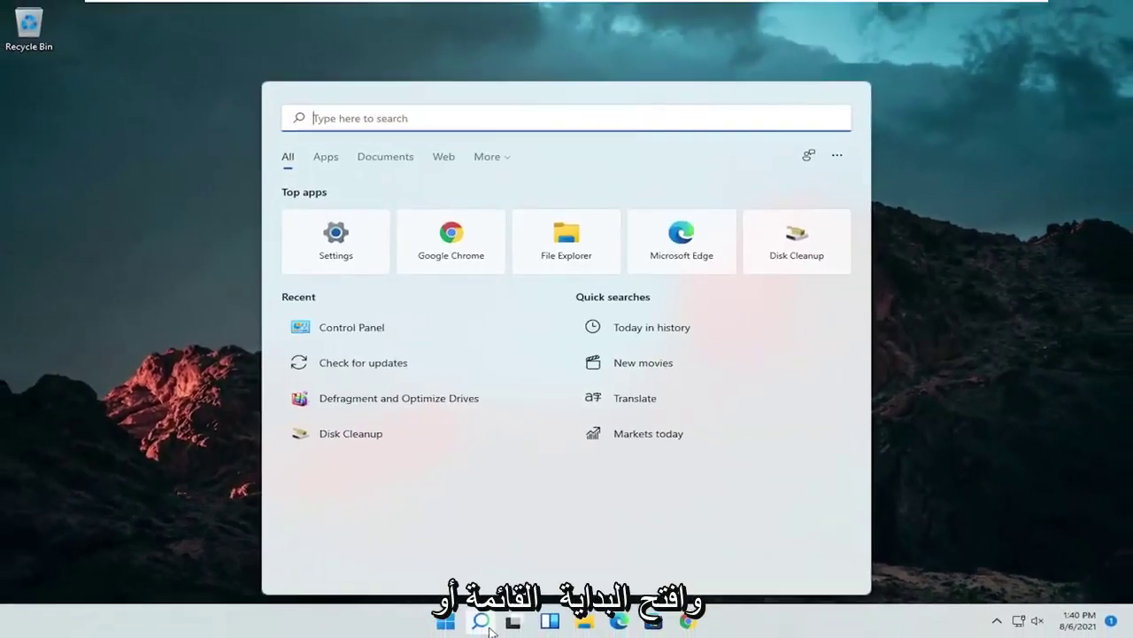
Step: Search Windows for "device manager", open Device Manager and expand the mice and other pointing devices category
{"action": "type", "text": "dev"}
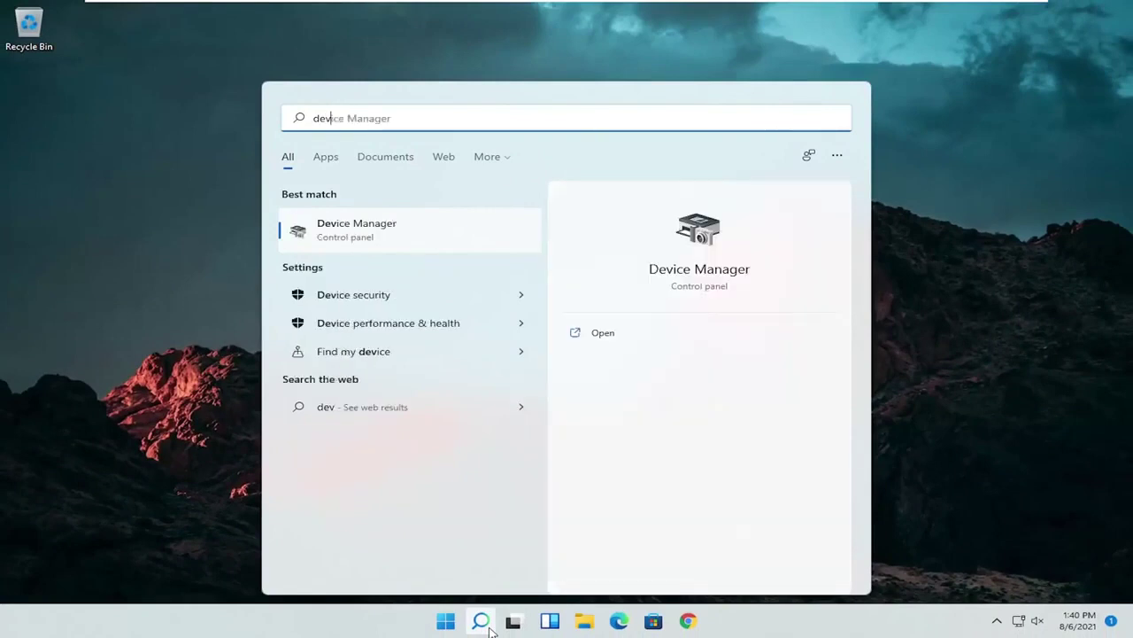
{"action": "type", "text": "ice manager"}
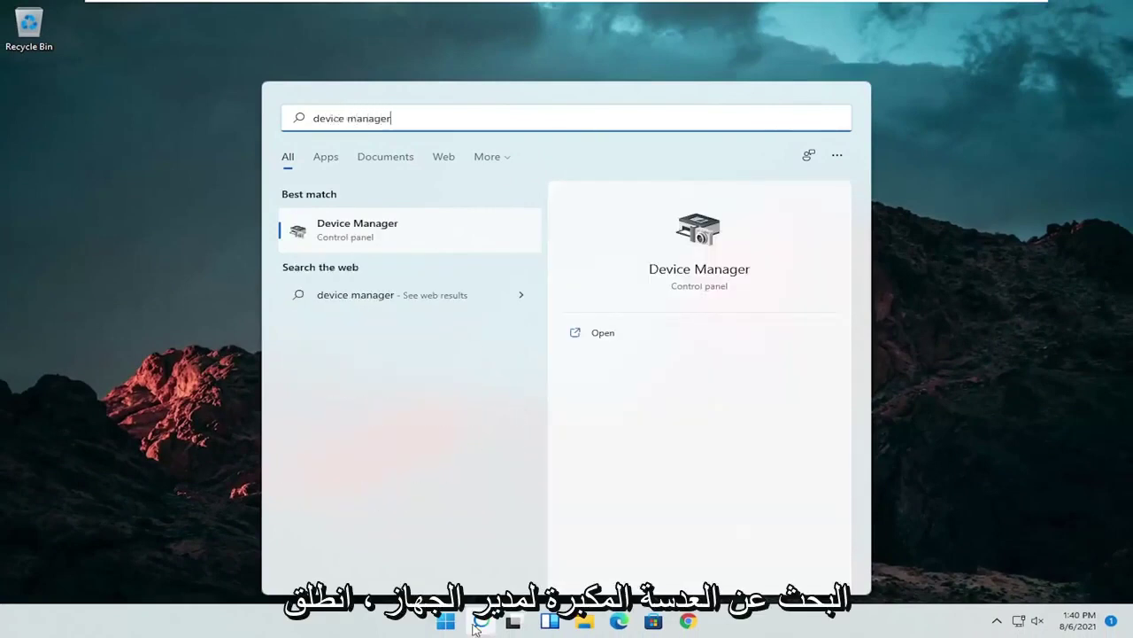
{"action": "left_click", "coordinate": [352, 228]}
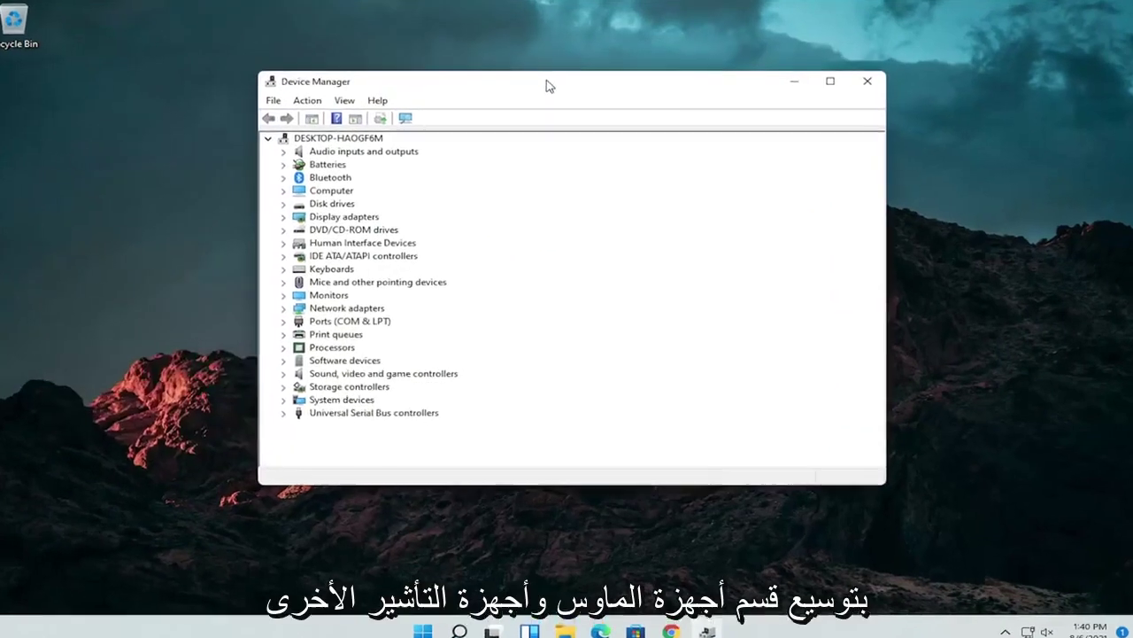
{"action": "double_click", "coordinate": [314, 311]}
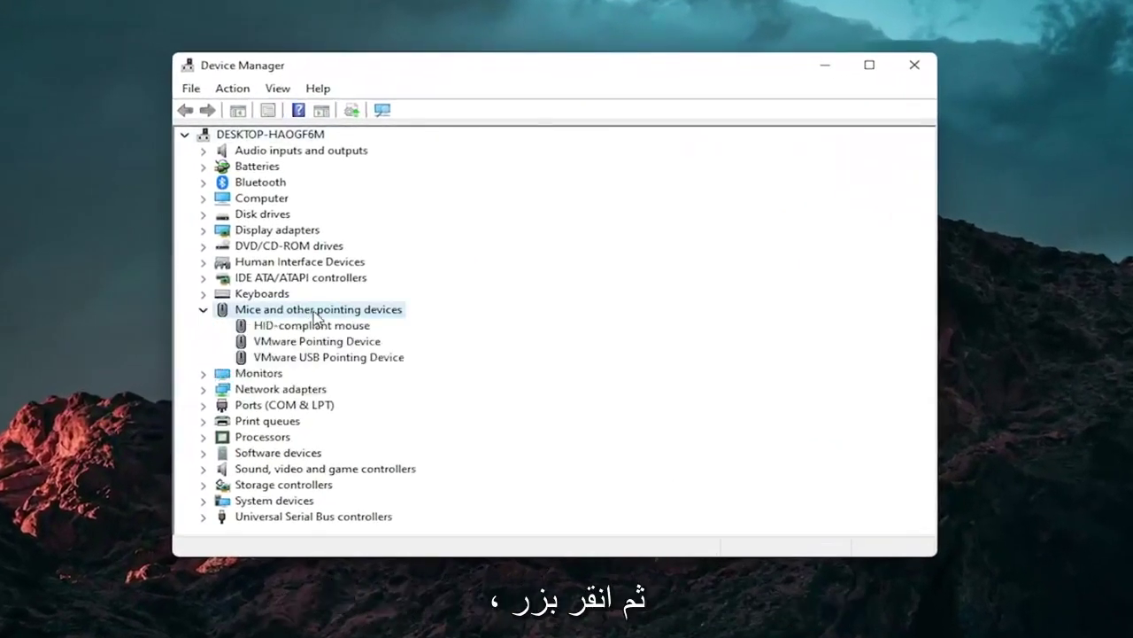
Step: Start a driver update for the HID-compliant mouse, choosing to pick from the list of available drivers on the computer
{"action": "left_click", "coordinate": [315, 327]}
{"action": "right_click", "coordinate": [314, 328]}
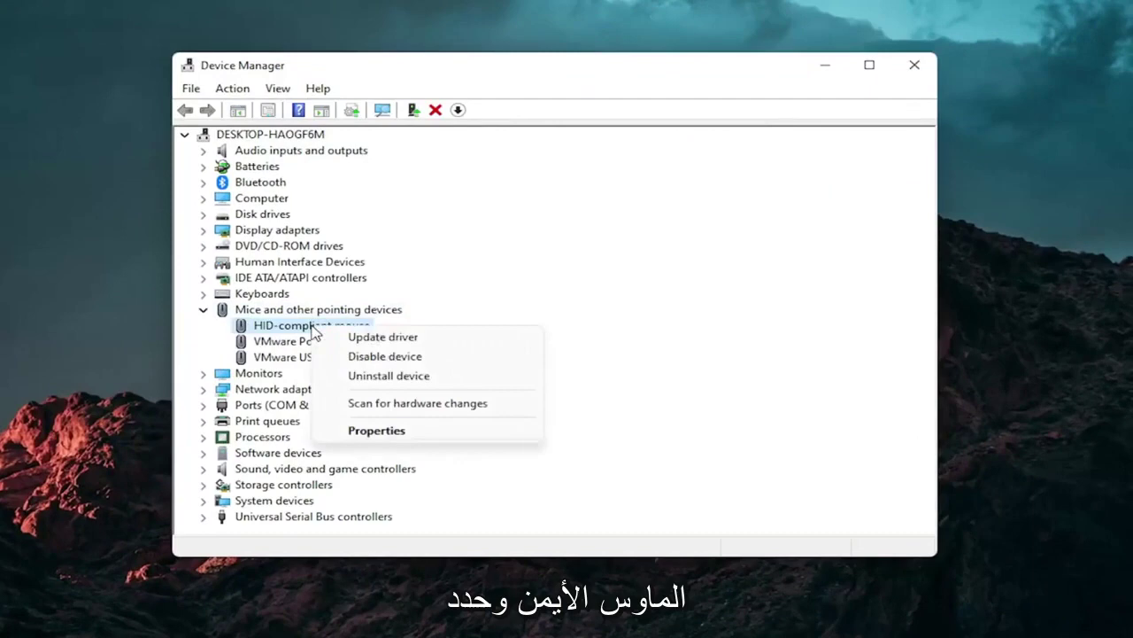
{"action": "left_click", "coordinate": [412, 340]}
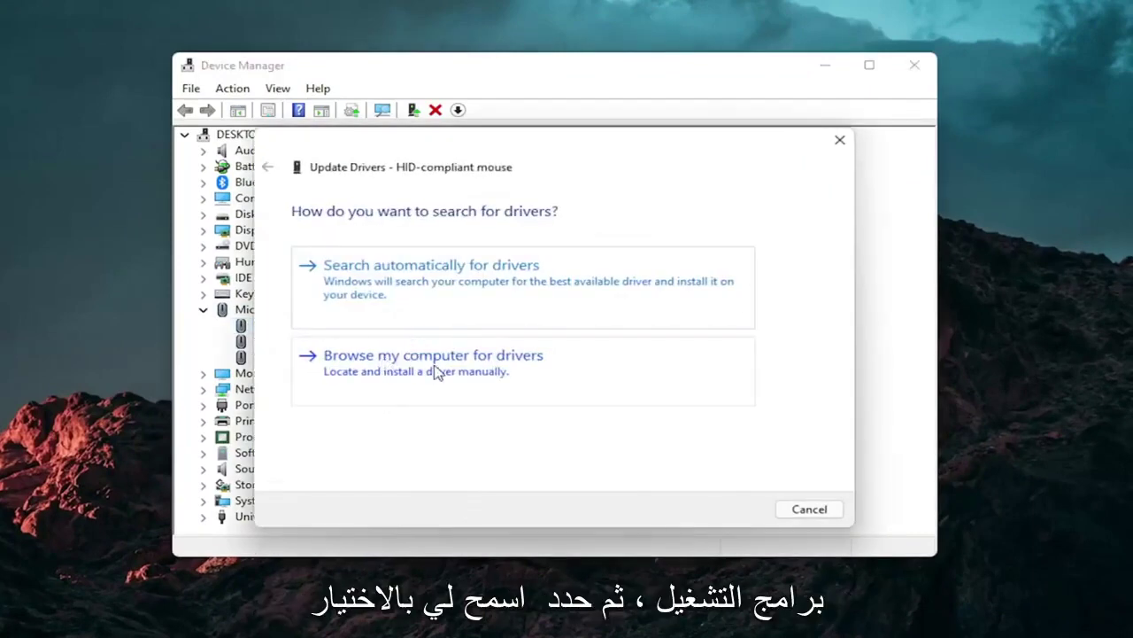
{"action": "left_click", "coordinate": [435, 369]}
{"action": "left_click", "coordinate": [380, 408]}
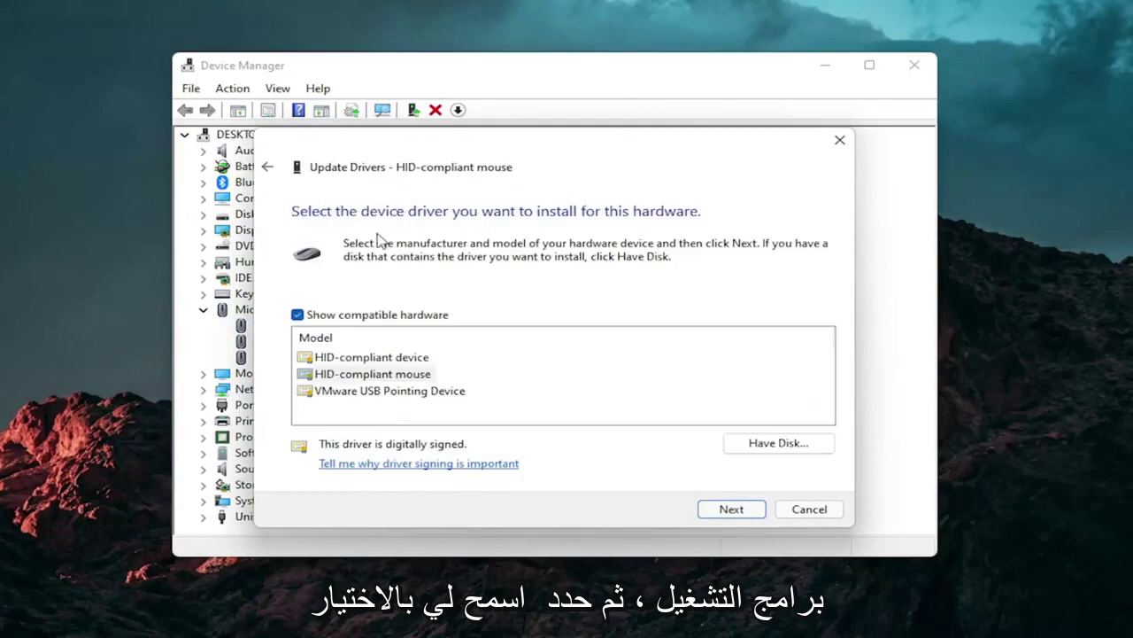
{"action": "left_click", "coordinate": [268, 166]}
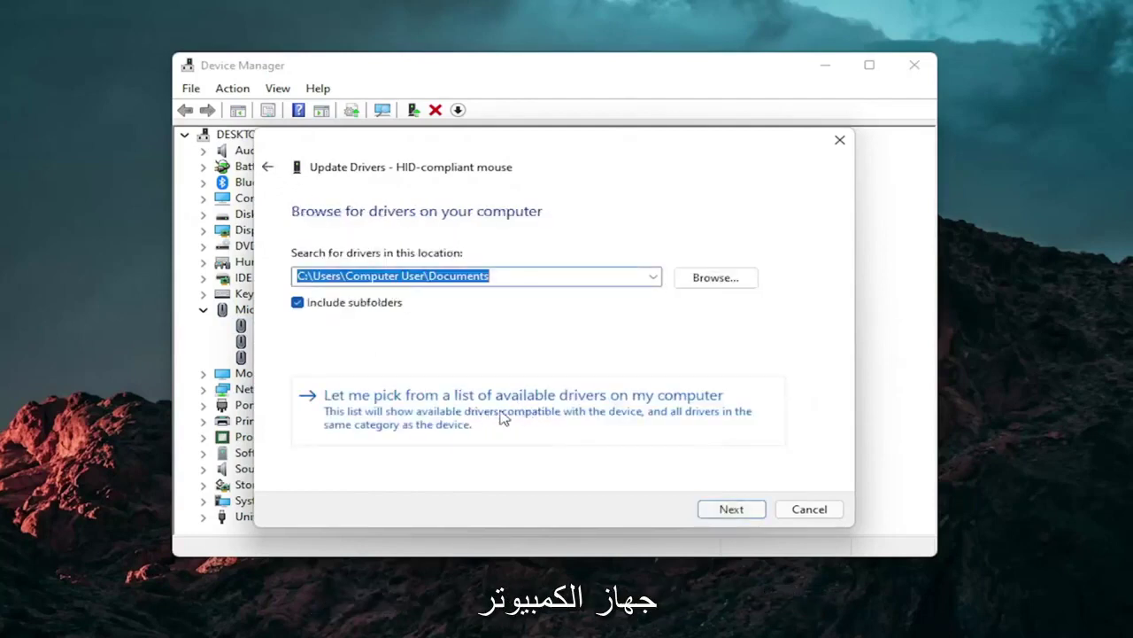
{"action": "left_click", "coordinate": [510, 412]}
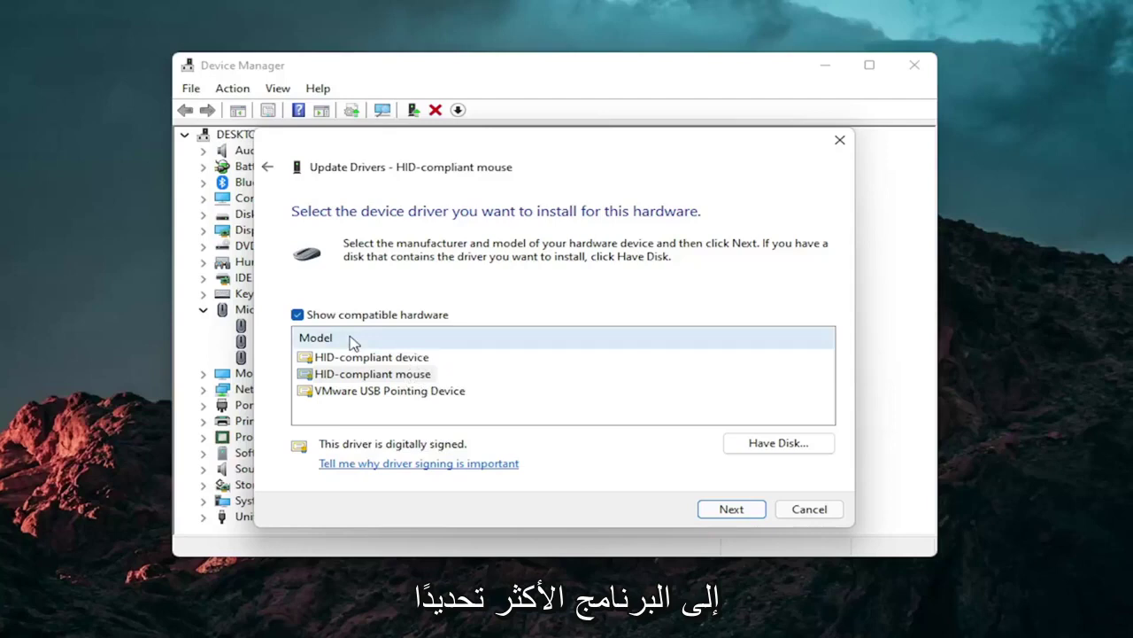
Step: Install the selected HID-compliant mouse driver, then close the update wizard and Device Manager
{"action": "left_click", "coordinate": [748, 514]}
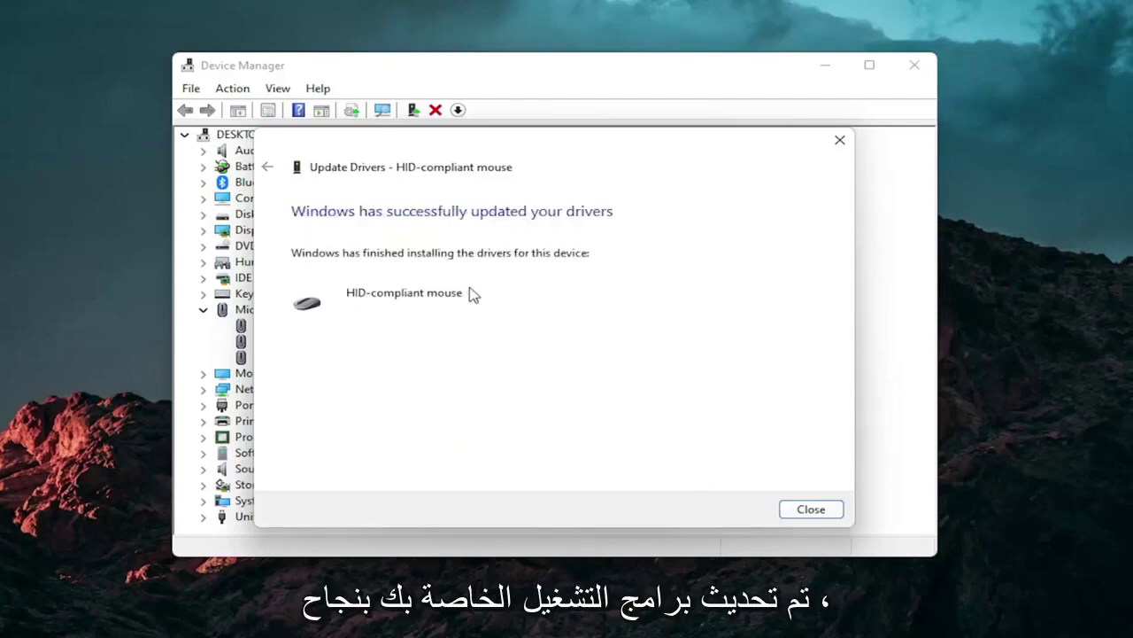
{"action": "left_click", "coordinate": [799, 510]}
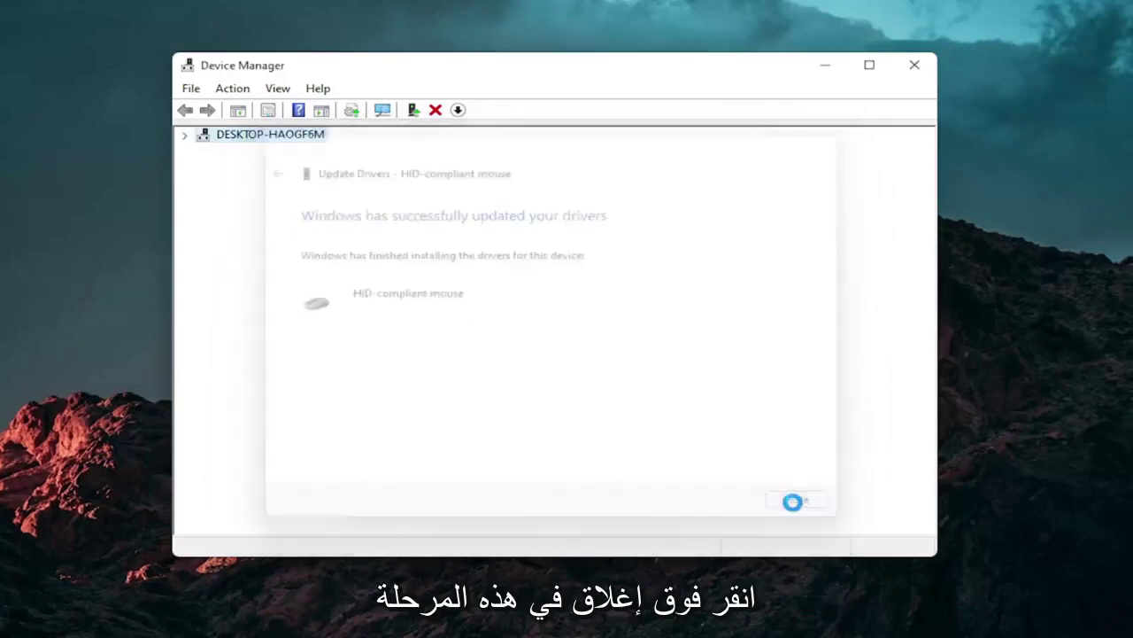
{"action": "left_click", "coordinate": [204, 309]}
{"action": "left_click", "coordinate": [915, 64]}
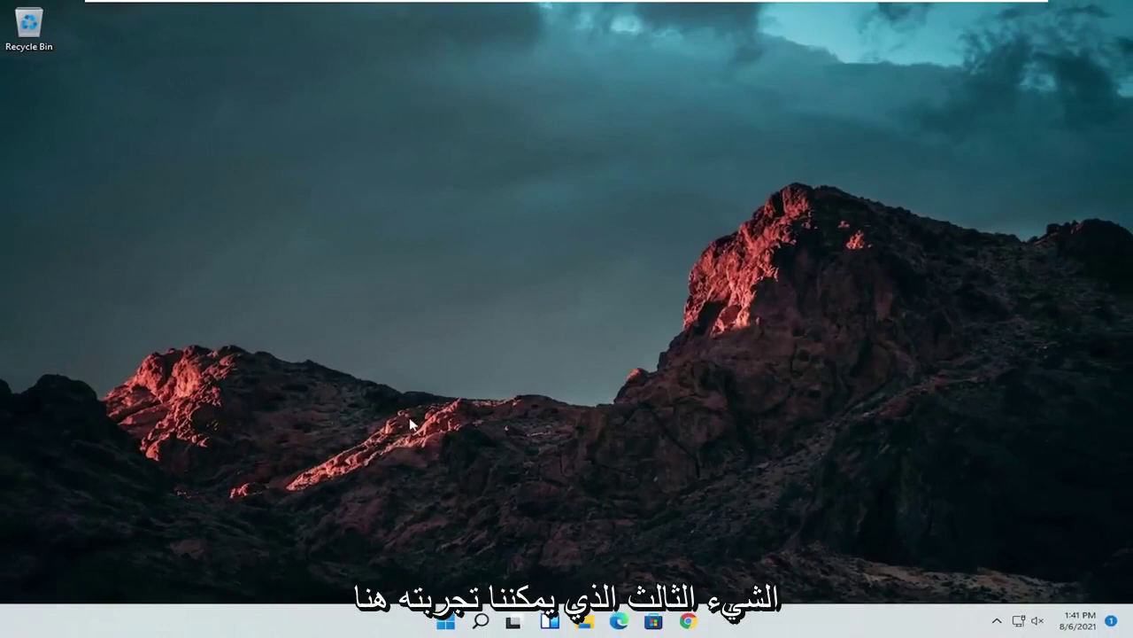
Step: Search Windows for "troubleshoot", open Troubleshoot settings and go to the other troubleshooters
{"action": "left_click", "coordinate": [481, 621]}
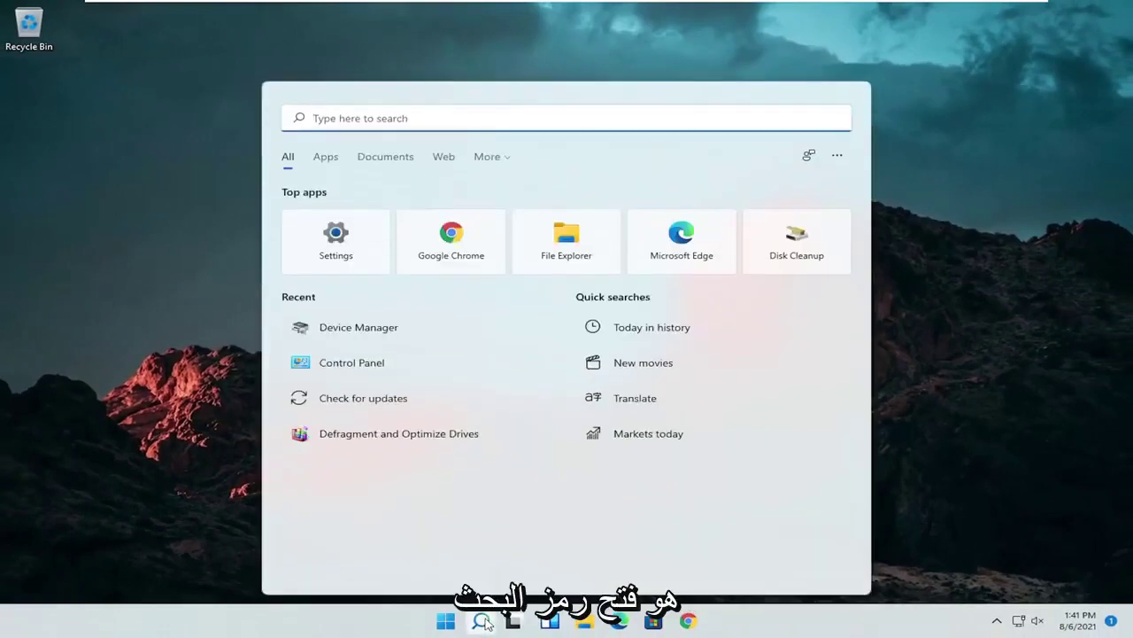
{"action": "type", "text": "trouble"}
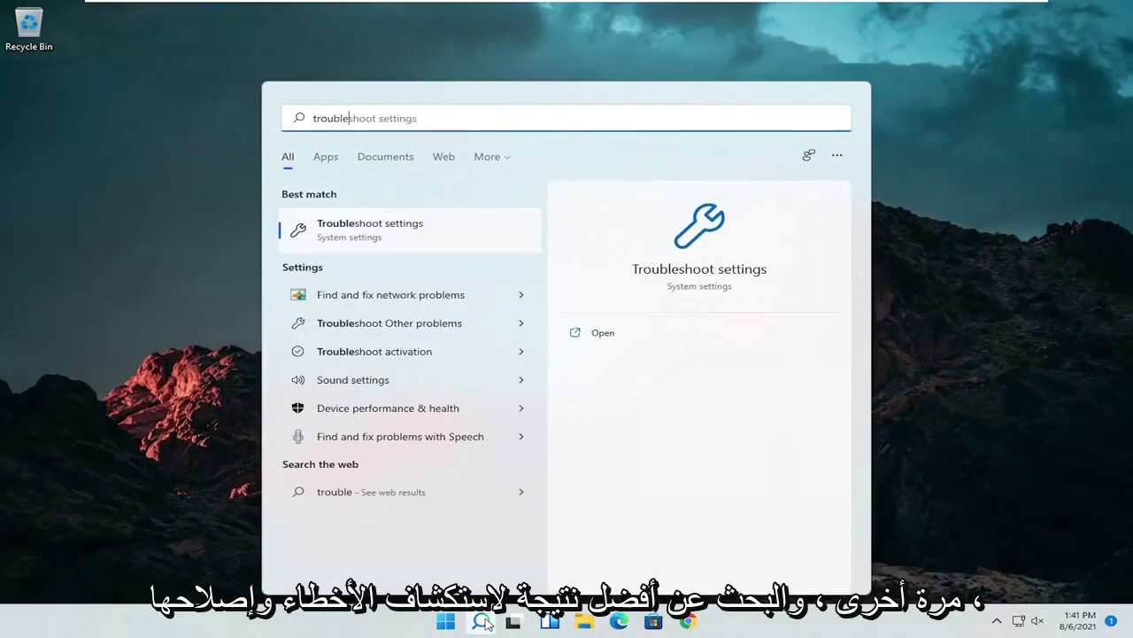
{"action": "type", "text": "shoot"}
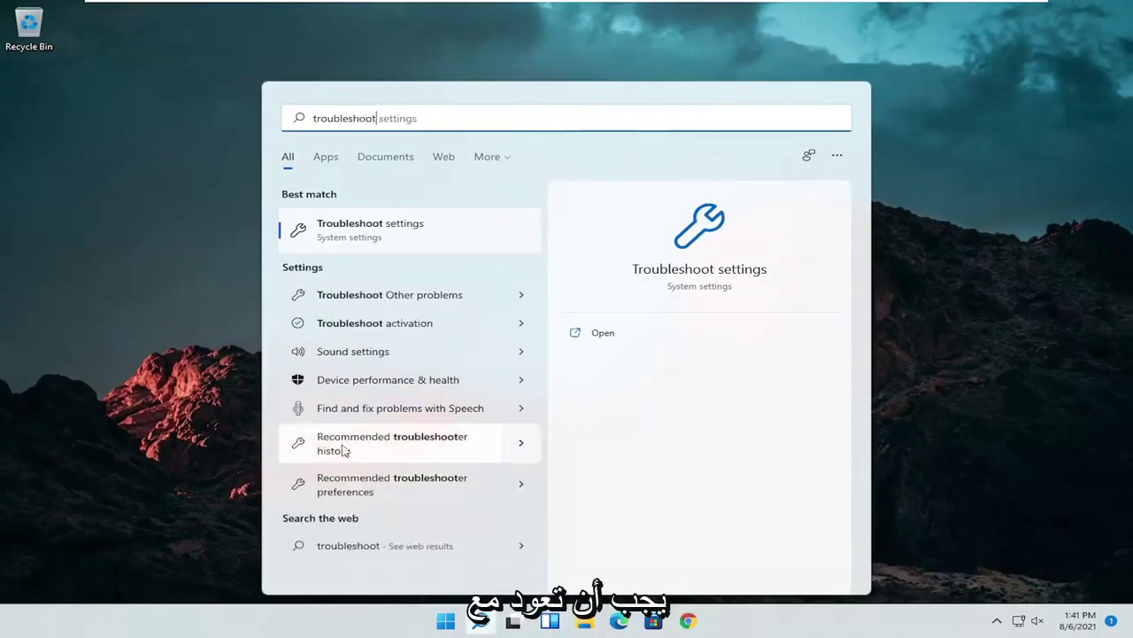
{"action": "left_click", "coordinate": [373, 232]}
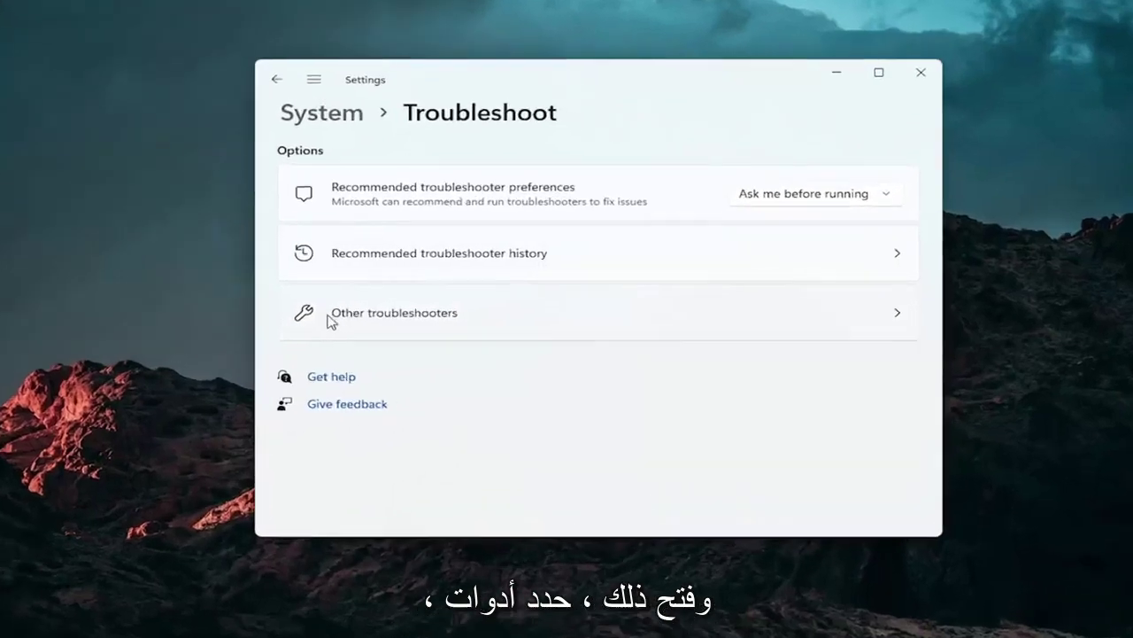
{"action": "left_click", "coordinate": [331, 324]}
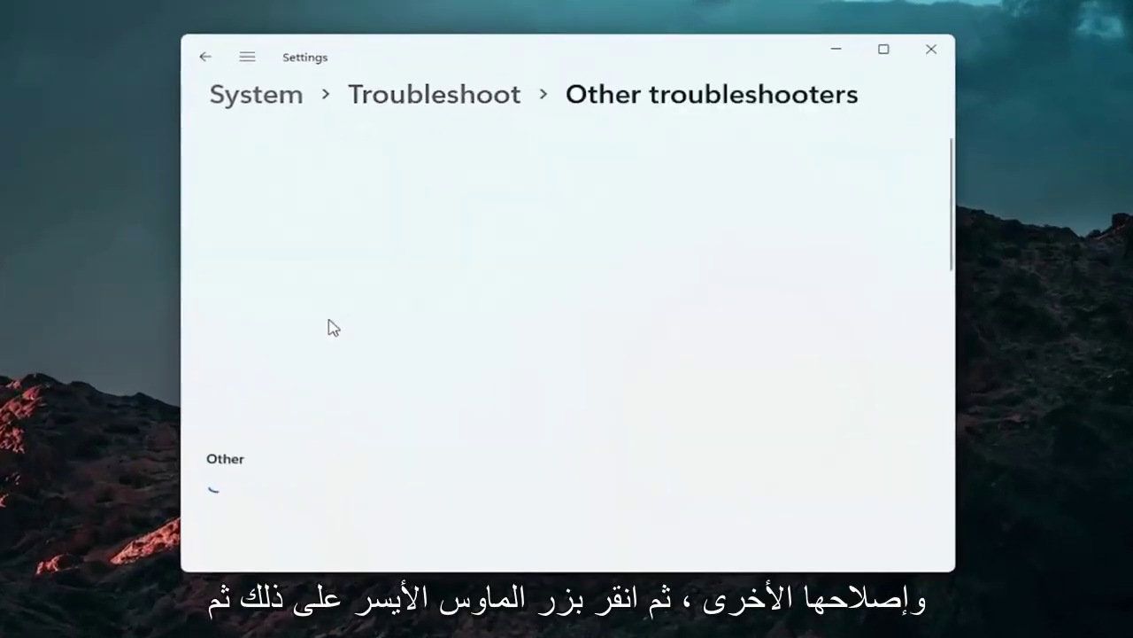
Step: Run the Keyboard troubleshooter, then close it and Settings
{"action": "scroll", "coordinate": [334, 323], "scroll_direction": "down", "scroll_amount": 3}
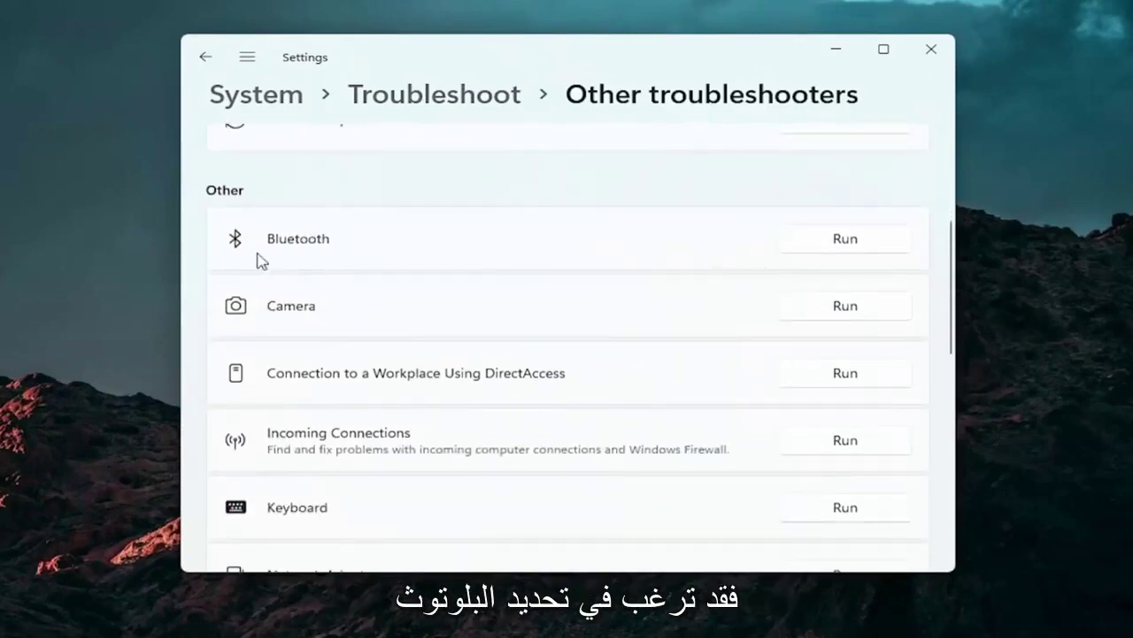
{"action": "scroll", "coordinate": [351, 354], "scroll_direction": "up", "scroll_amount": 1}
{"action": "scroll", "coordinate": [353, 354], "scroll_direction": "down", "scroll_amount": 1}
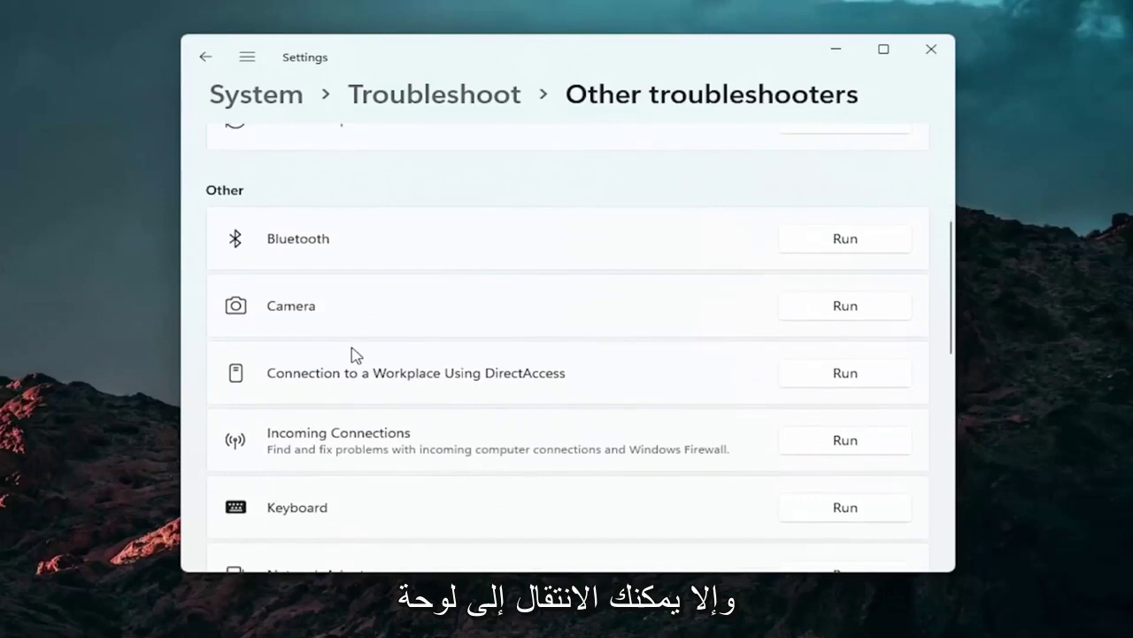
{"action": "scroll", "coordinate": [354, 354], "scroll_direction": "down", "scroll_amount": 2}
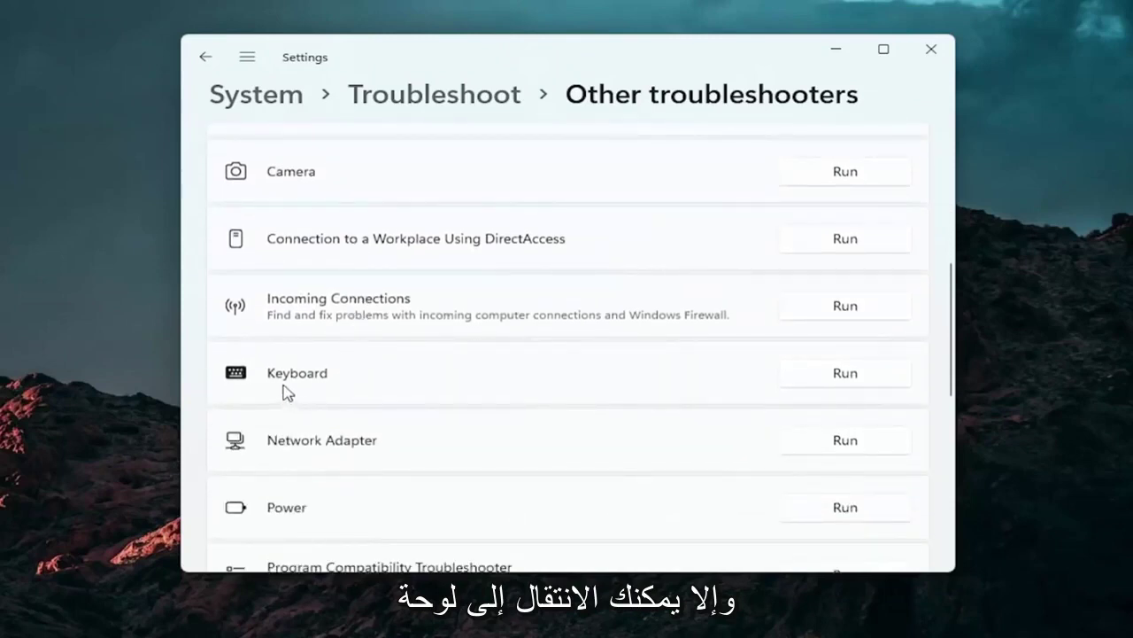
{"action": "left_click", "coordinate": [844, 372]}
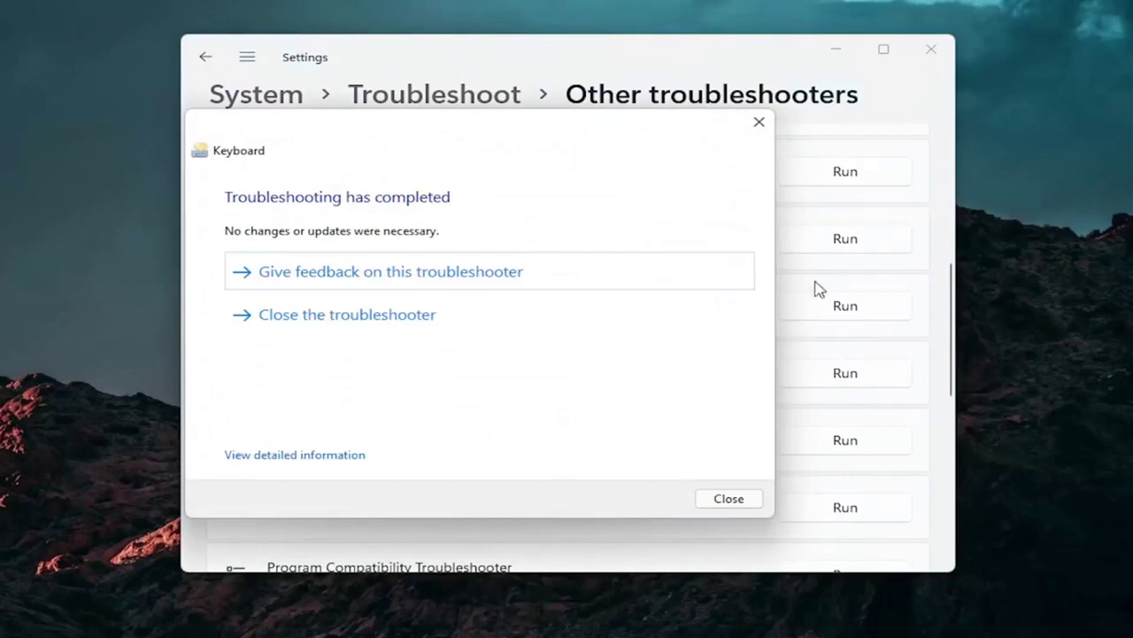
{"action": "left_click", "coordinate": [759, 124]}
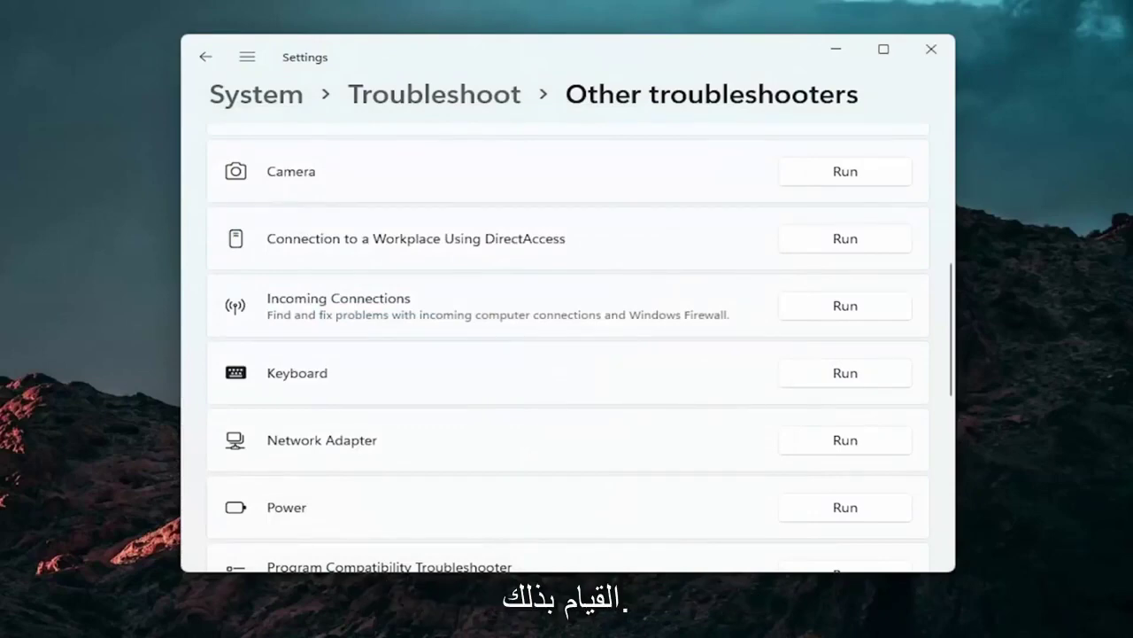
{"action": "left_click", "coordinate": [940, 40]}
Step: Search Windows for "cmd" and open Command Prompt as administrator, allowing it to make changes to the device
{"action": "left_click", "coordinate": [482, 622]}
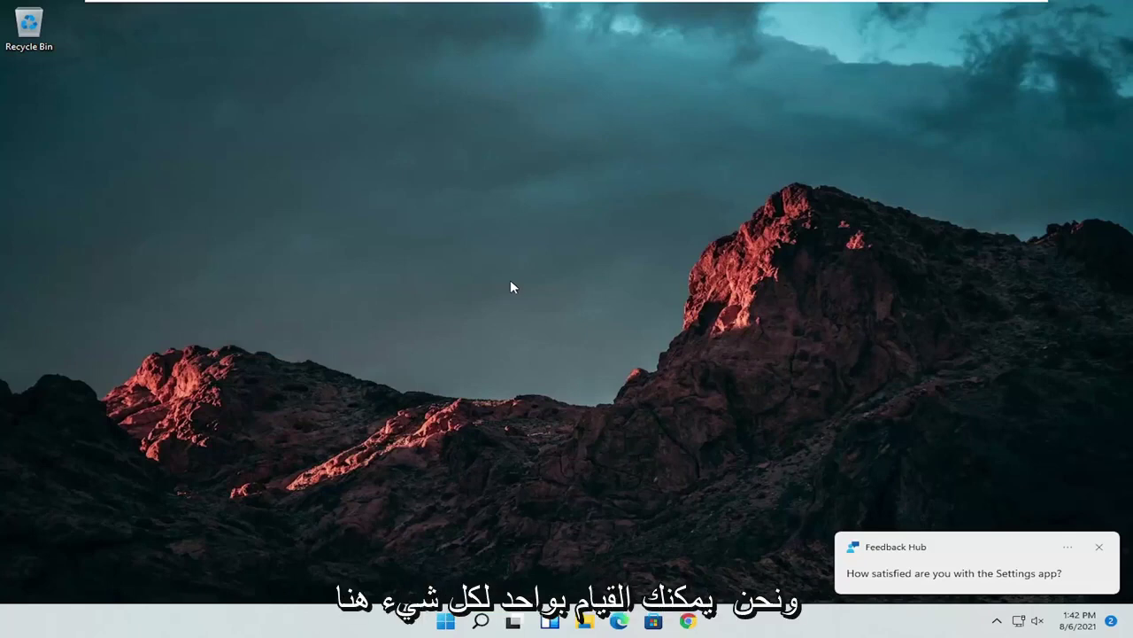
{"action": "left_click", "coordinate": [479, 622]}
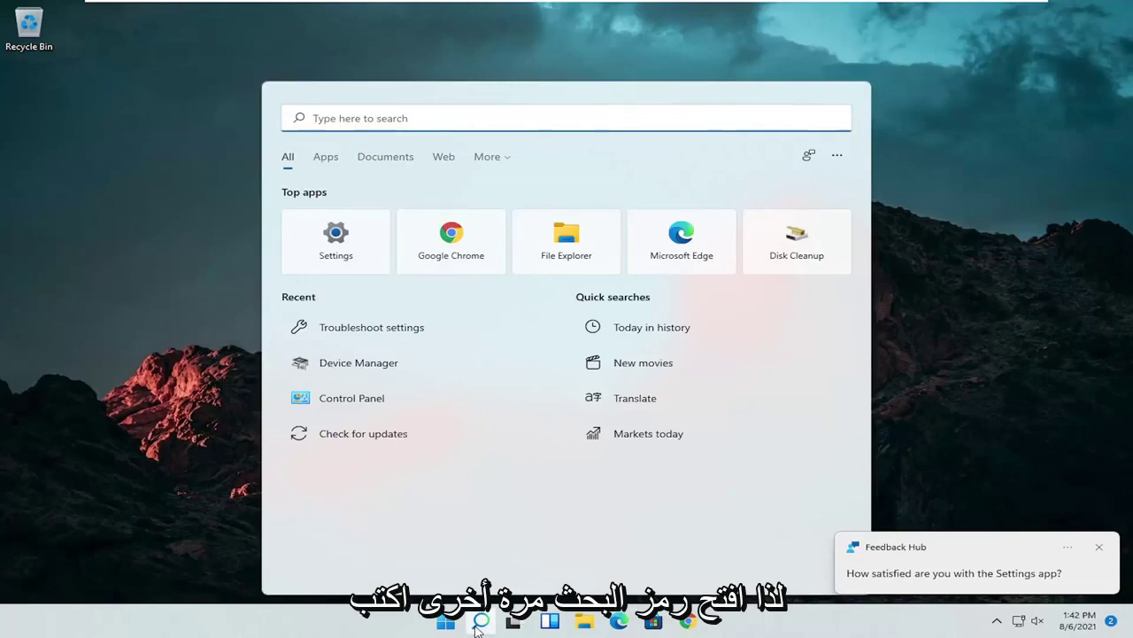
{"action": "type", "text": "cmd"}
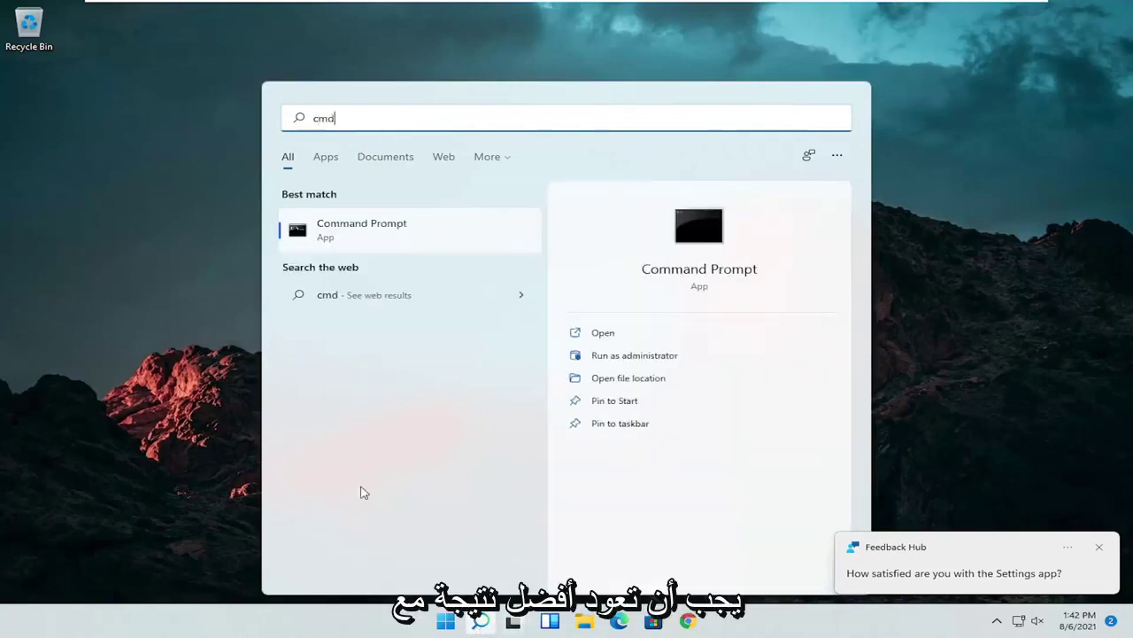
{"action": "right_click", "coordinate": [338, 230]}
{"action": "left_click", "coordinate": [386, 245]}
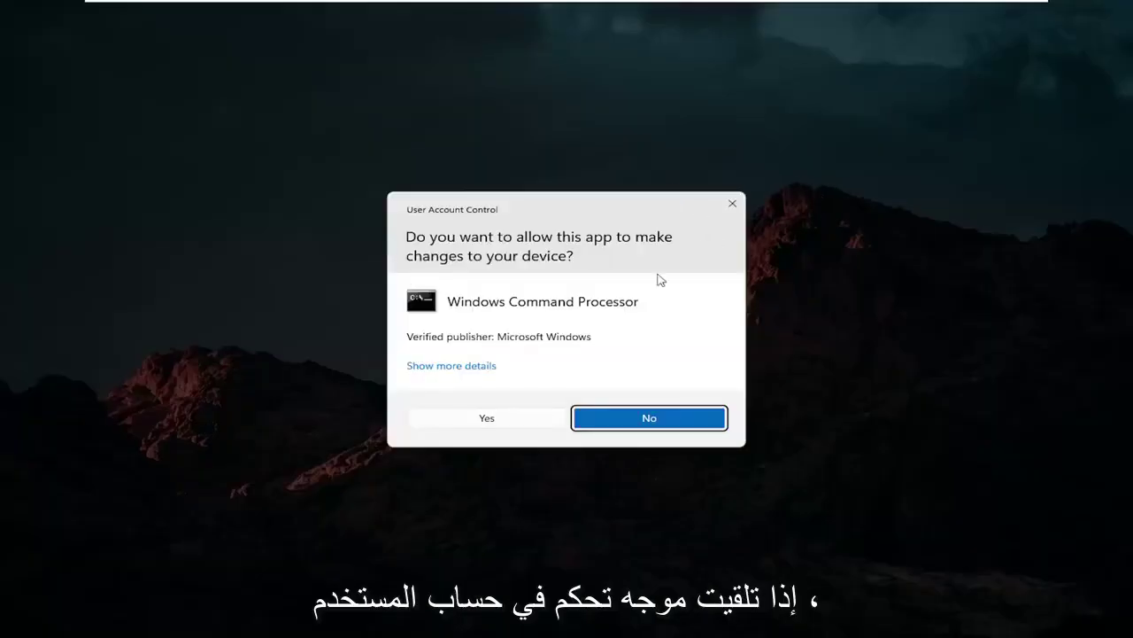
{"action": "left_click", "coordinate": [485, 419]}
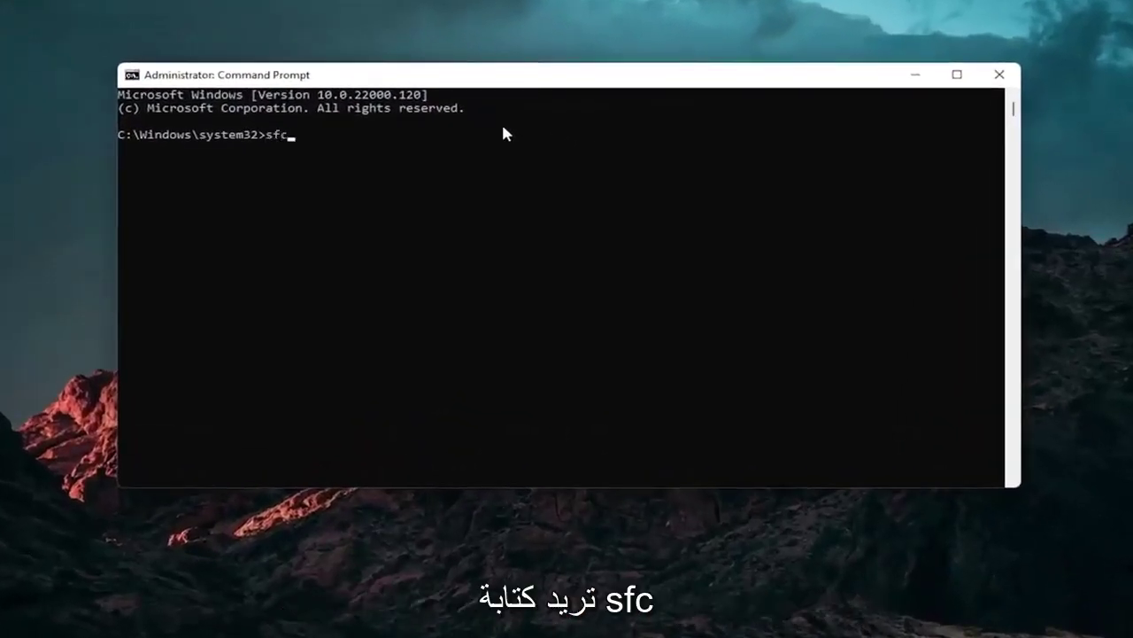
Step: Run a system file scan with "sfc /scannow" and close Command Prompt once the scan finishes
{"action": "type", "text": "sfc /scannow"}
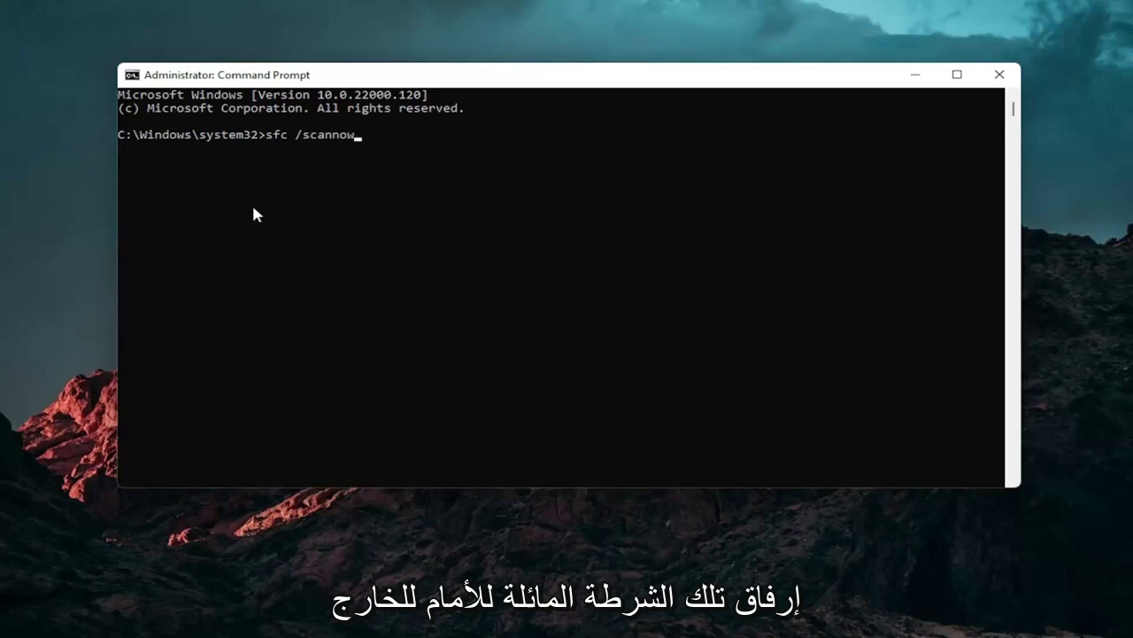
{"action": "key", "text": "Return"}
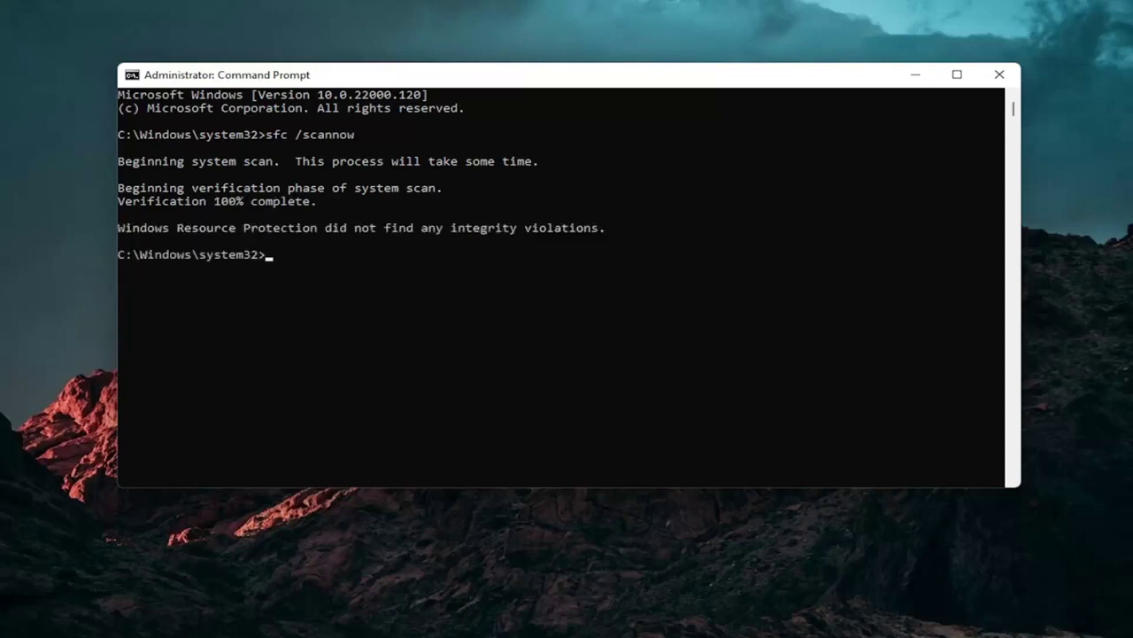
{"action": "left_click", "coordinate": [998, 75]}
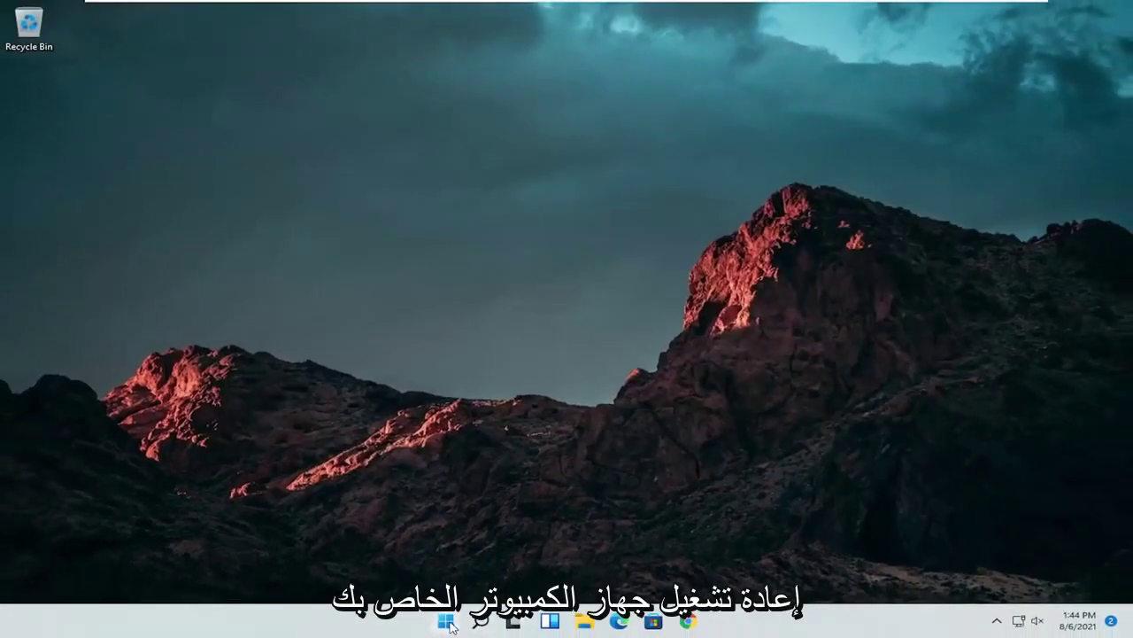